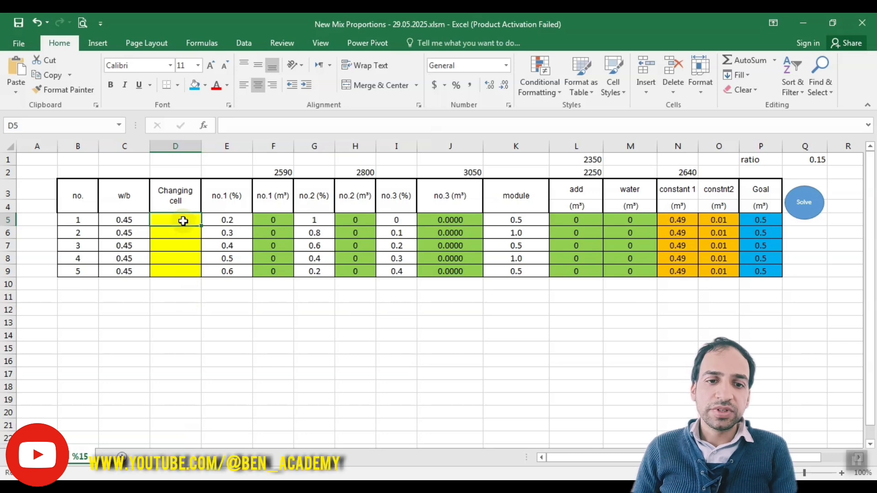
- Enter a trial value of 0.1 in the changing cell of the first mix, D5
{"action": "left_click_drag", "start_coordinate": [182, 216], "coordinate": [182, 269]}
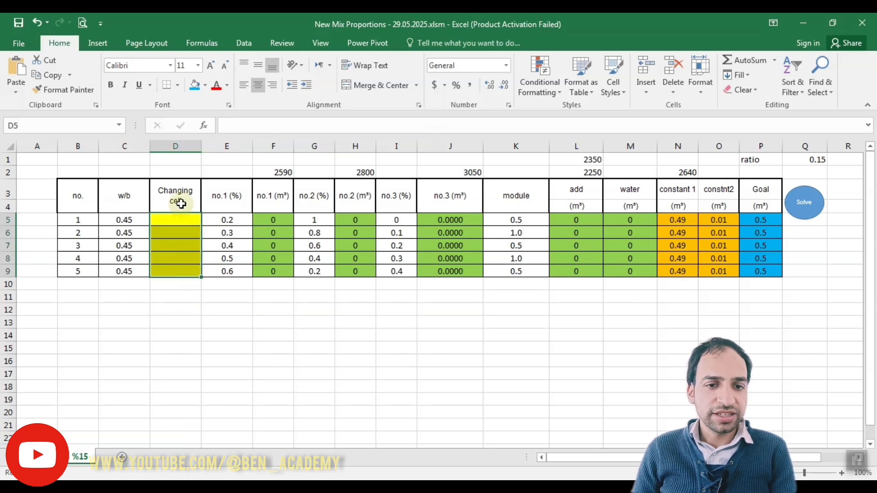
{"action": "left_click", "coordinate": [177, 219]}
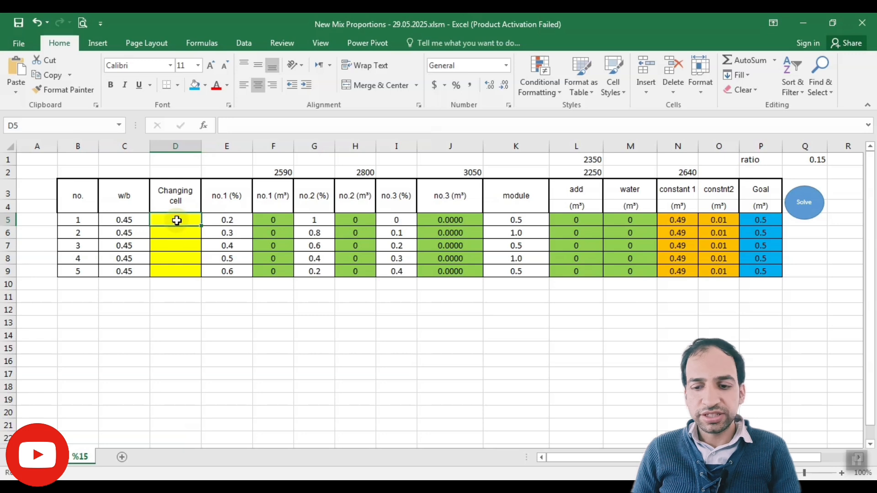
{"action": "type", "text": ".1"}
{"action": "key", "text": "Return"}
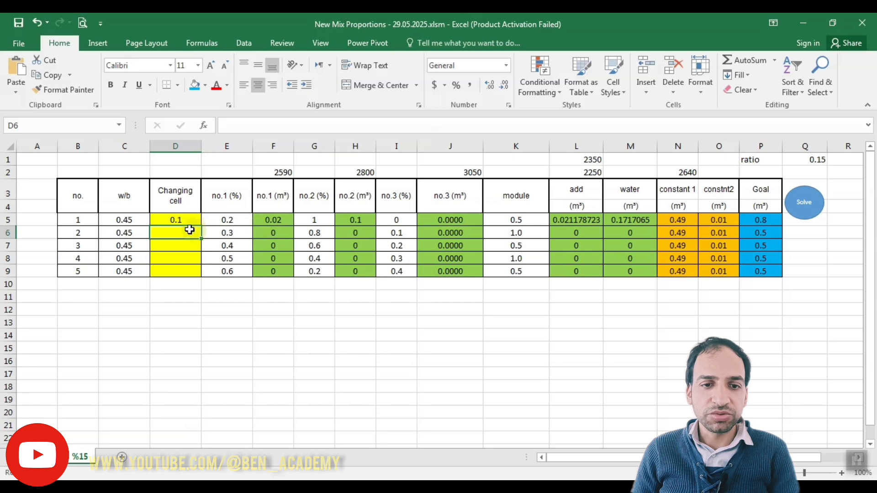
{"action": "left_click", "coordinate": [177, 217]}
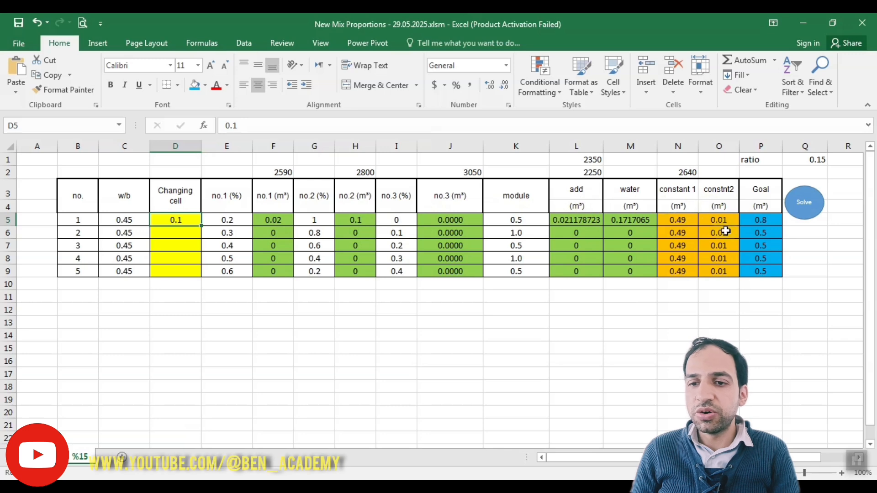
- Examine the Goal formula in P5 and the cells it references
{"action": "left_click", "coordinate": [765, 221]}
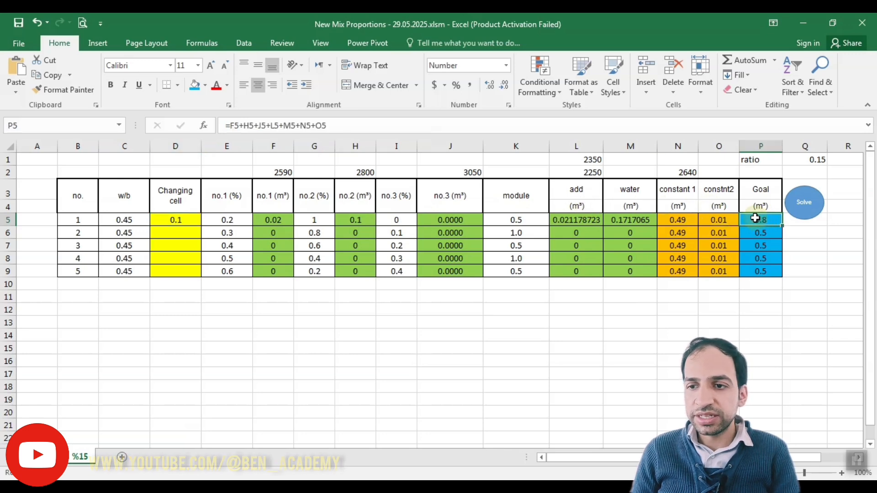
{"action": "left_click", "coordinate": [521, 132]}
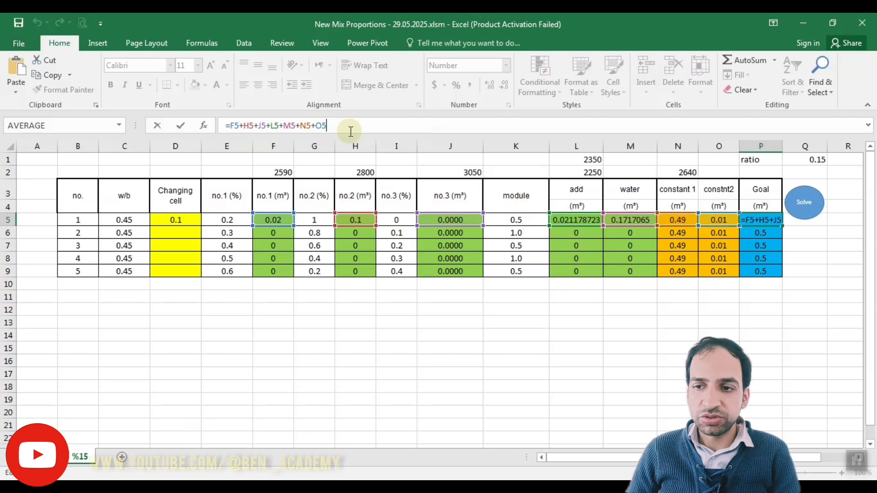
{"action": "key", "text": "Return"}
- Clear the trial value from D5 and run the Solve macro for the first mix
{"action": "left_click", "coordinate": [188, 218]}
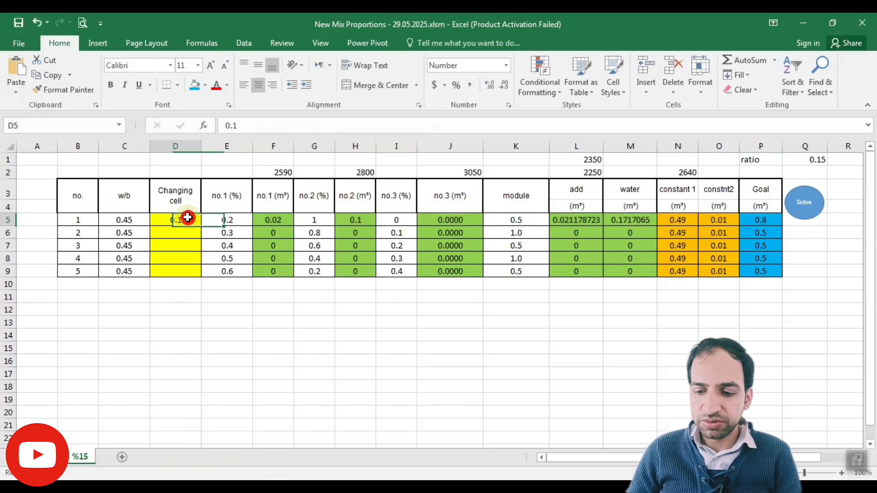
{"action": "left_click", "coordinate": [607, 306]}
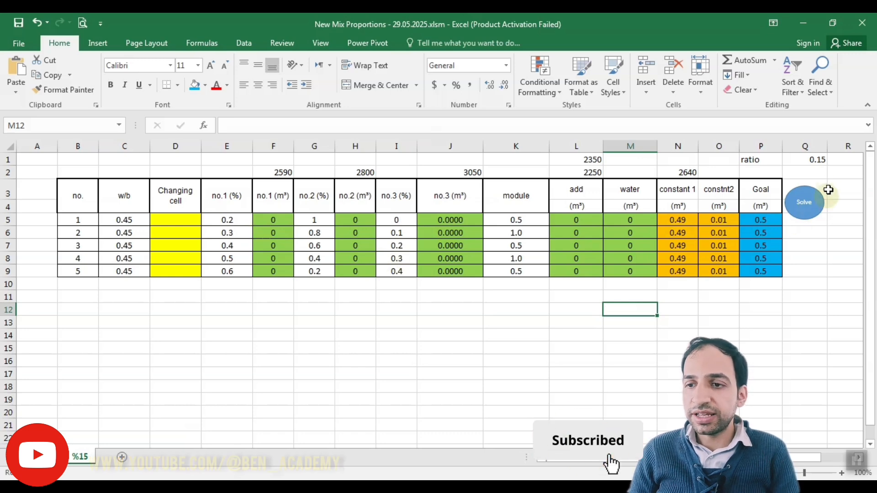
{"action": "left_click", "coordinate": [804, 213]}
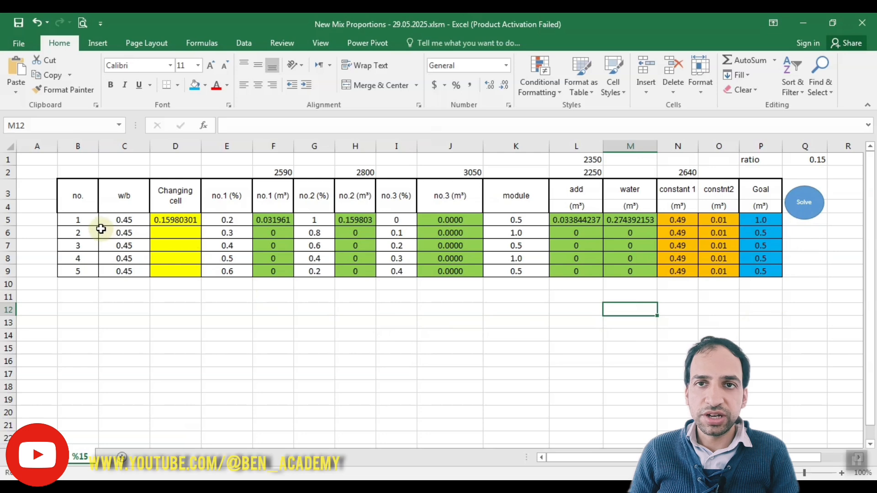
{"action": "left_click", "coordinate": [754, 224]}
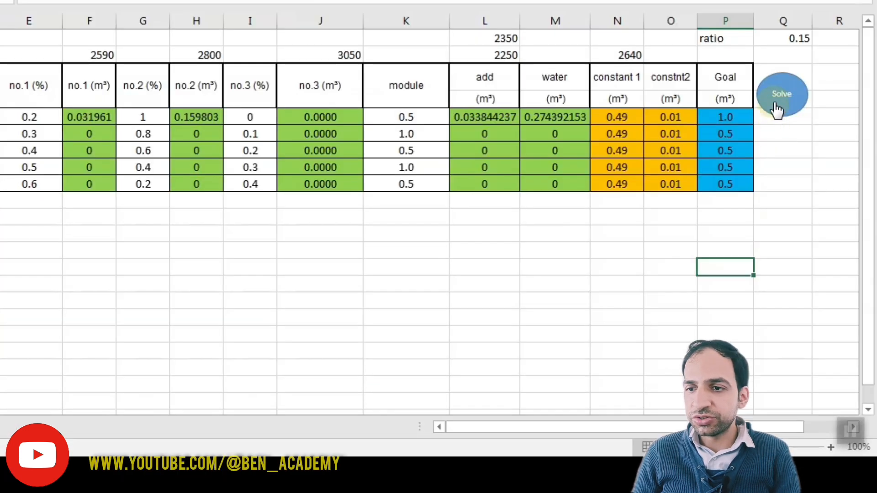
- Open Makro1, the macro assigned to the Solve shape, for editing
{"action": "left_click", "coordinate": [800, 206]}
{"action": "right_click", "coordinate": [799, 205]}
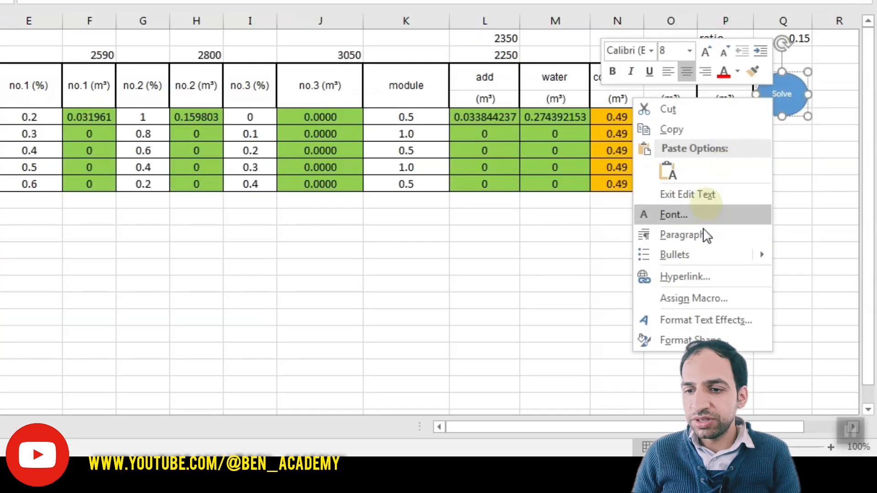
{"action": "left_click", "coordinate": [671, 298]}
{"action": "left_click", "coordinate": [565, 201]}
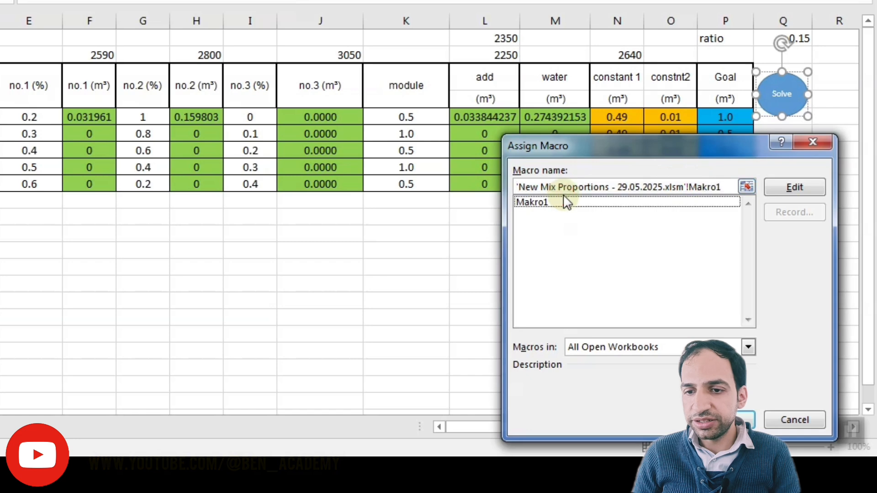
{"action": "left_click", "coordinate": [794, 188]}
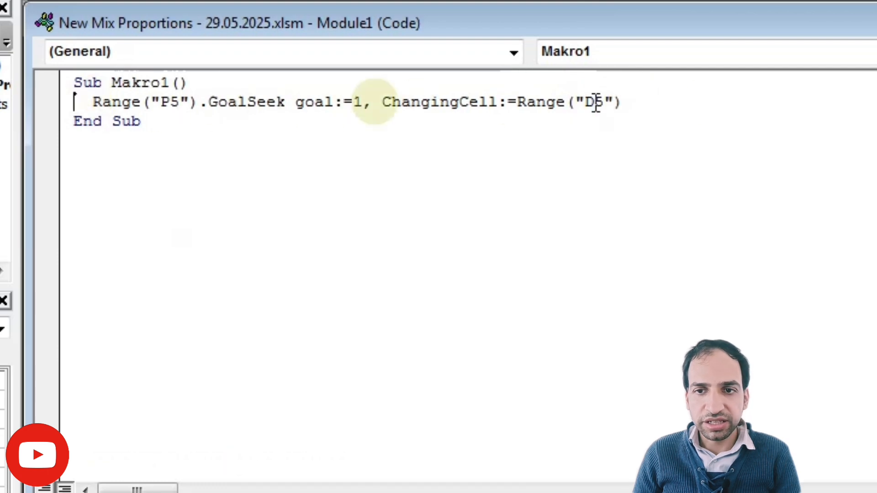
- Maximize the Module1 code window and move the VBA editor below the five rows of the mix table
{"action": "double_click", "coordinate": [766, 21]}
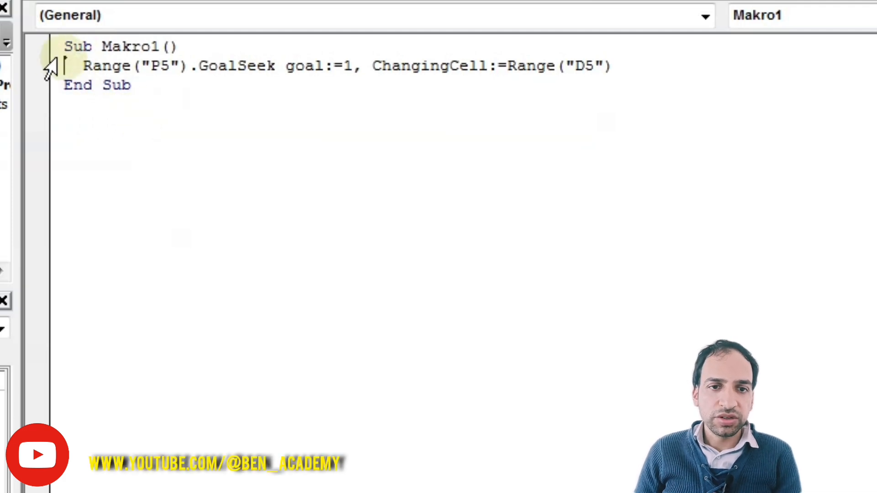
{"action": "left_click", "coordinate": [45, 75]}
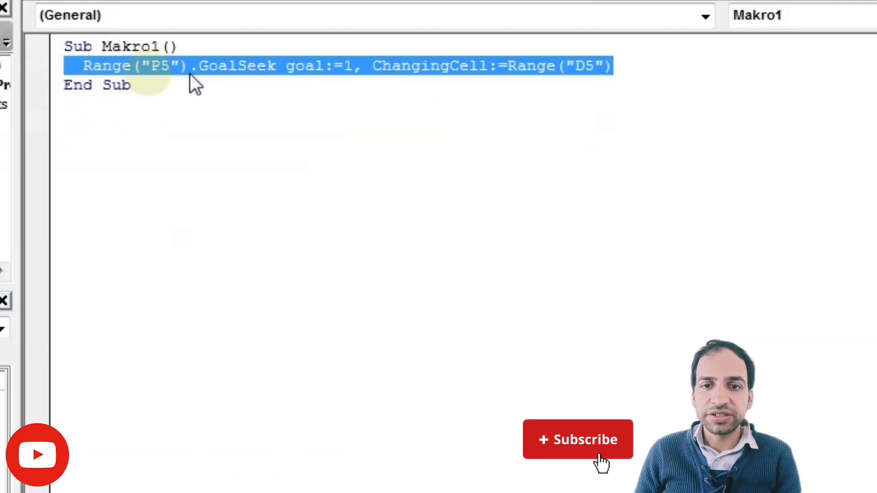
{"action": "left_click", "coordinate": [155, 210]}
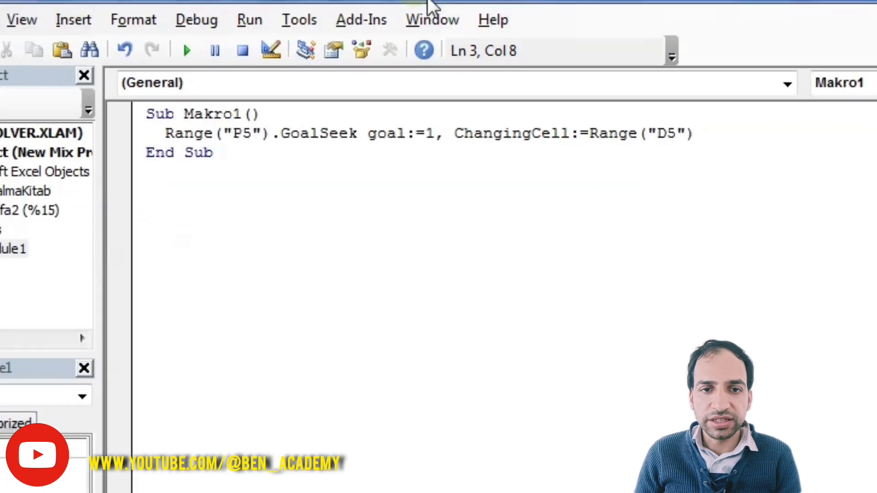
{"action": "left_click_drag", "start_coordinate": [420, 1], "coordinate": [297, 266]}
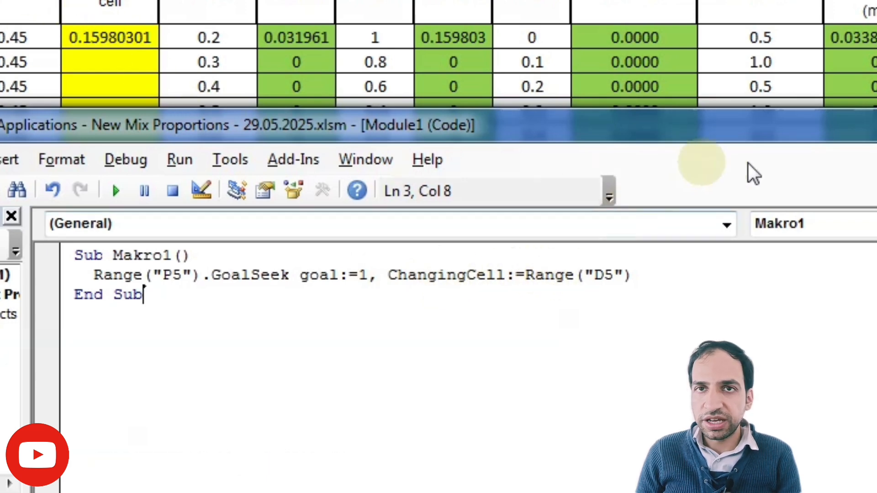
{"action": "left_click_drag", "start_coordinate": [667, 139], "coordinate": [649, 185]}
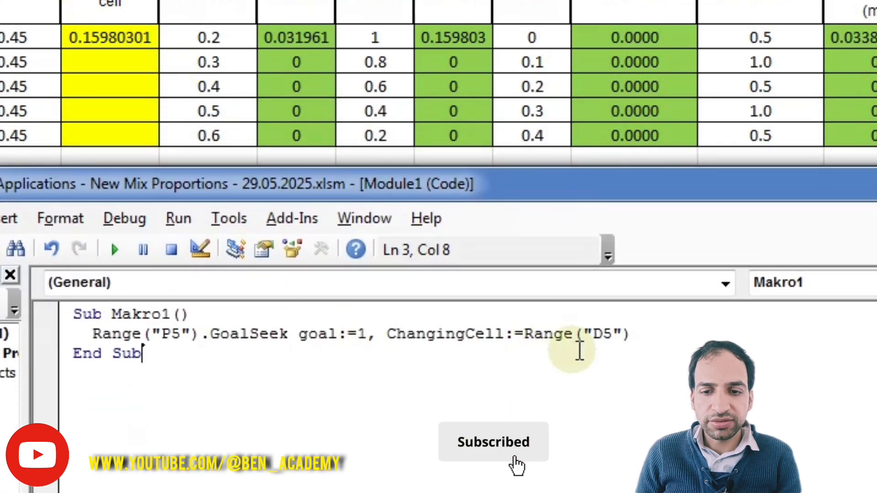
- Copy the GoalSeek line in Makro1 and paste it four times beneath the original
{"action": "left_click_drag", "start_coordinate": [639, 334], "coordinate": [54, 329]}
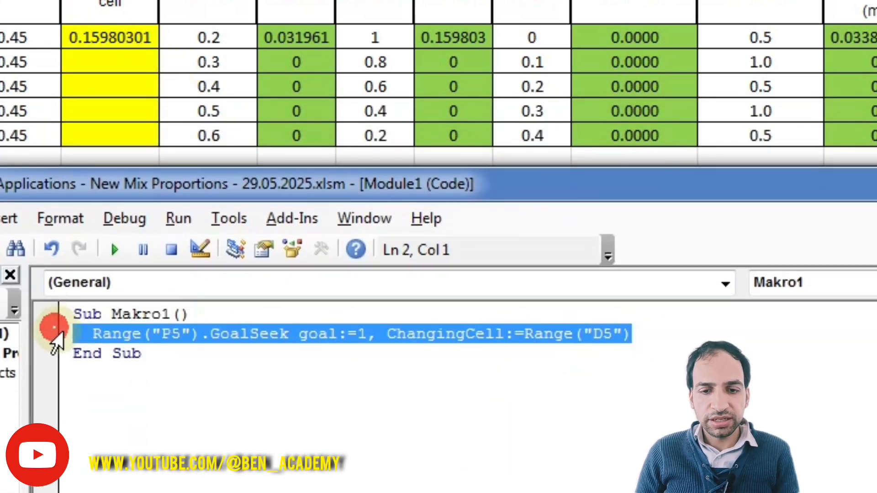
{"action": "key", "text": "ctrl+c"}
{"action": "left_click", "coordinate": [660, 344]}
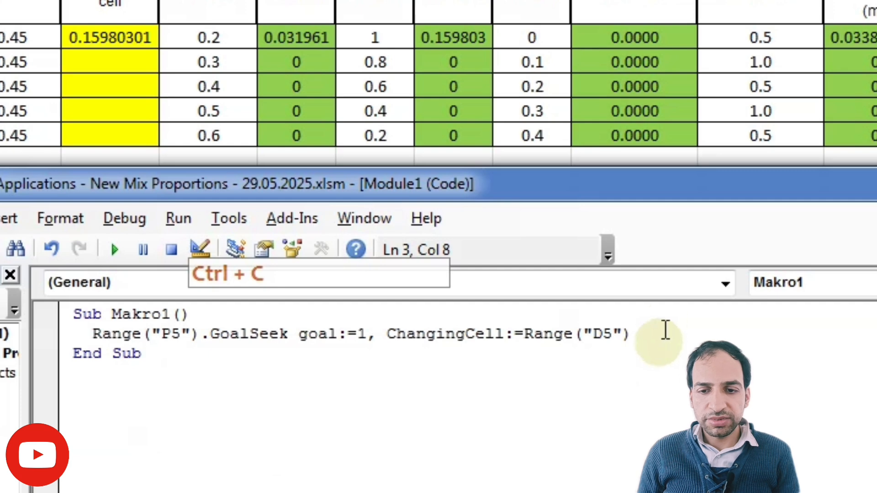
{"action": "key", "text": "Return"}
{"action": "key", "text": "ctrl+v"}
{"action": "key", "text": "Return"}
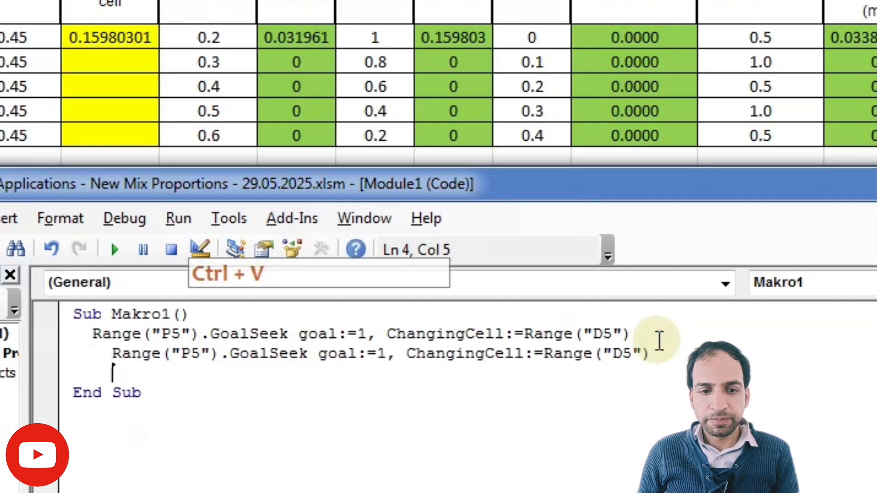
{"action": "key", "text": "ctrl+v"}
{"action": "key", "text": "Return"}
{"action": "key", "text": "ctrl+v"}
{"action": "key", "text": "Return"}
{"action": "key", "text": "ctrl+v"}
{"action": "key", "text": "Return"}
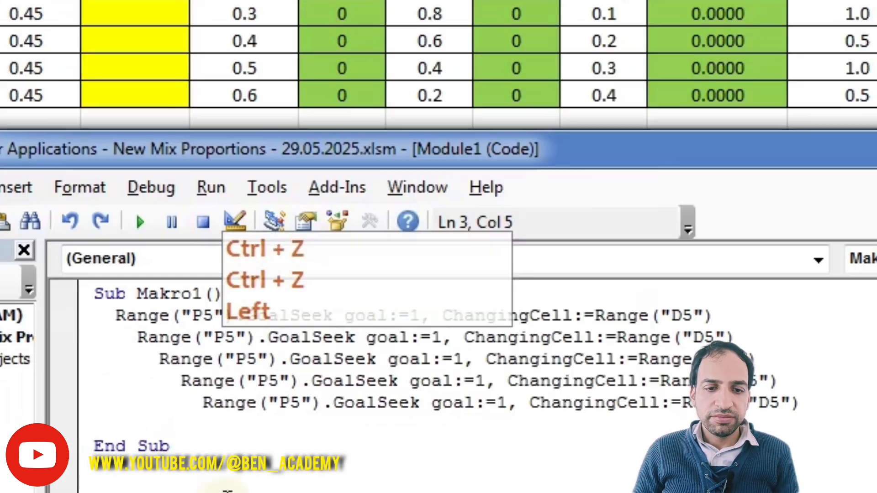
- Align the four pasted GoalSeek lines with the first one and remove the blank line before End Sub
{"action": "key", "text": "BackSpace"}
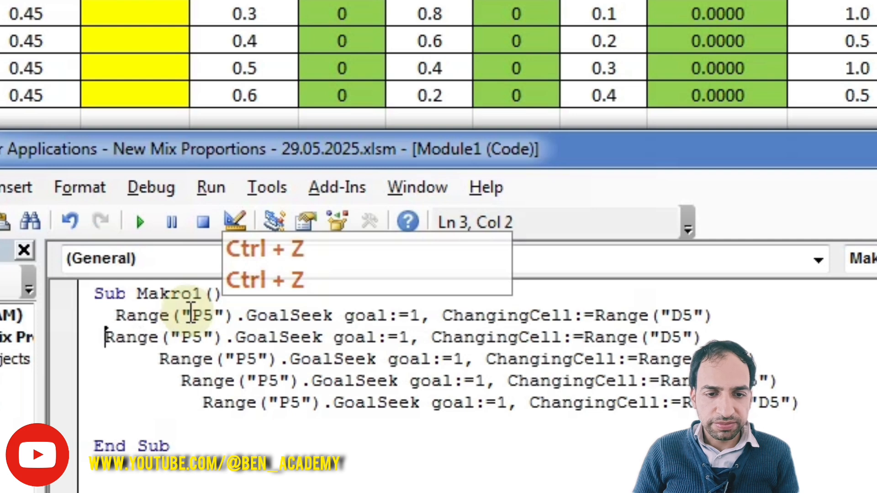
{"action": "key", "text": "Down"}
{"action": "key", "text": "BackSpace"}
{"action": "key", "text": "Delete"}
{"action": "key", "text": "Delete"}
{"action": "key", "text": "Delete"}
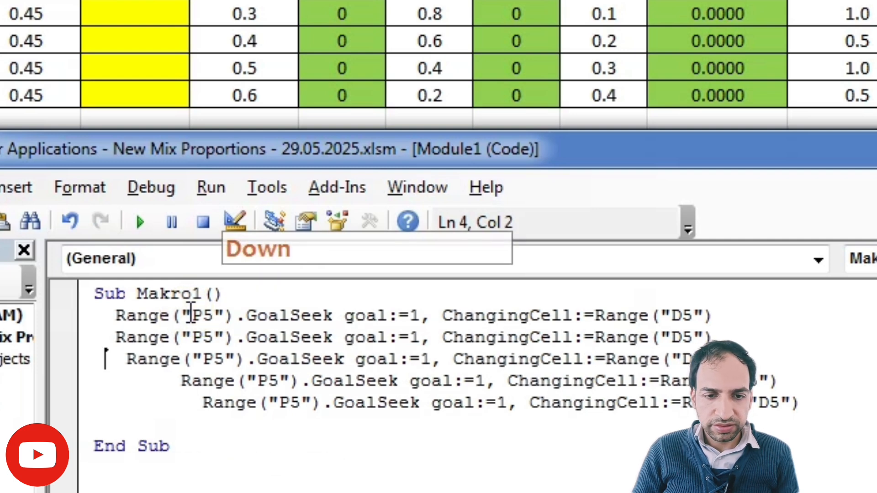
{"action": "key", "text": "Down"}
{"action": "key", "text": "Delete"}
{"action": "key", "text": "Delete"}
{"action": "key", "text": "Delete"}
{"action": "key", "text": "Delete"}
{"action": "key", "text": "Delete"}
{"action": "key", "text": "Delete"}
{"action": "key", "text": "Down"}
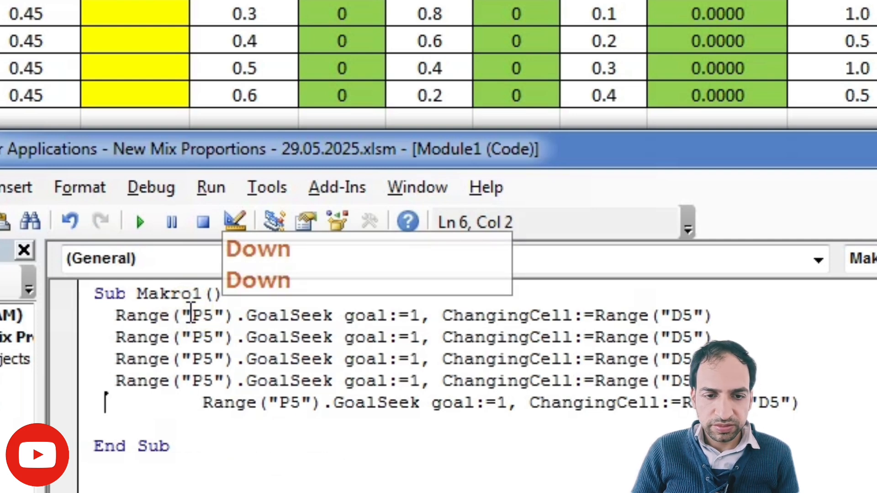
{"action": "key", "text": "Delete"}
{"action": "key", "text": "Delete"}
{"action": "key", "text": "Delete"}
{"action": "key", "text": "Delete"}
{"action": "key", "text": "Delete"}
{"action": "key", "text": "Delete"}
{"action": "key", "text": "Delete"}
{"action": "key", "text": "Delete"}
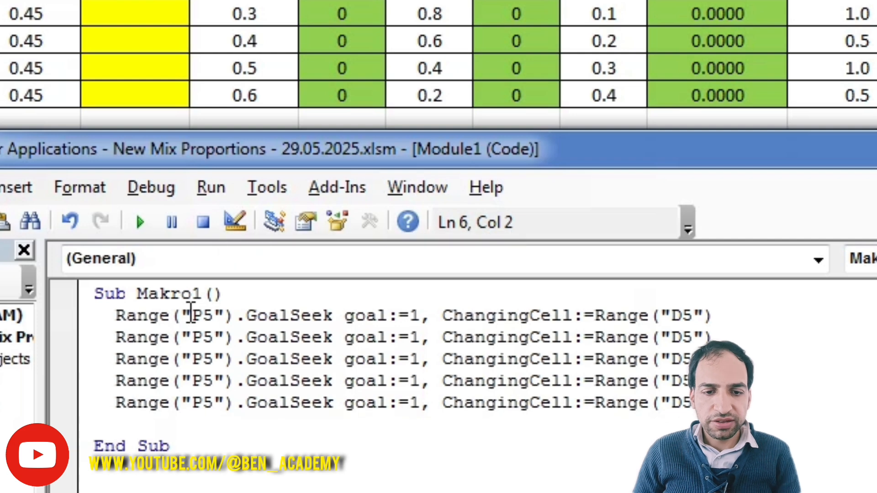
{"action": "key", "text": "Down"}
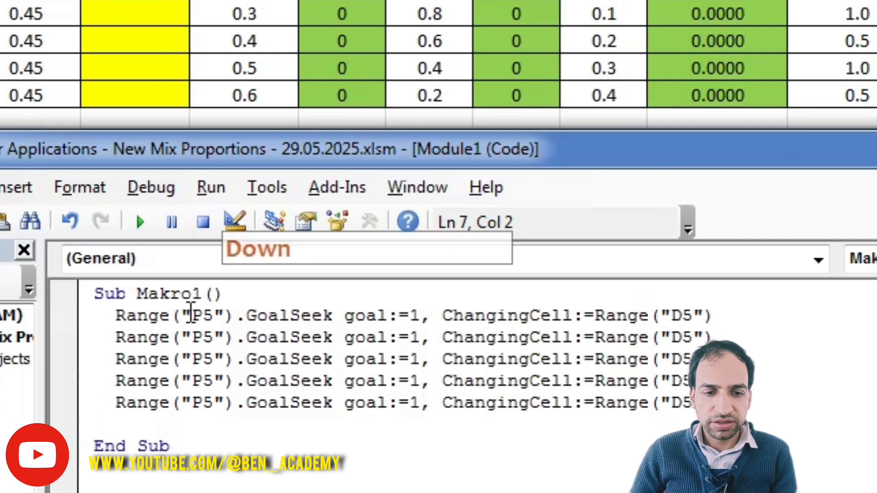
{"action": "key", "text": "BackSpace"}
{"action": "key", "text": "BackSpace"}
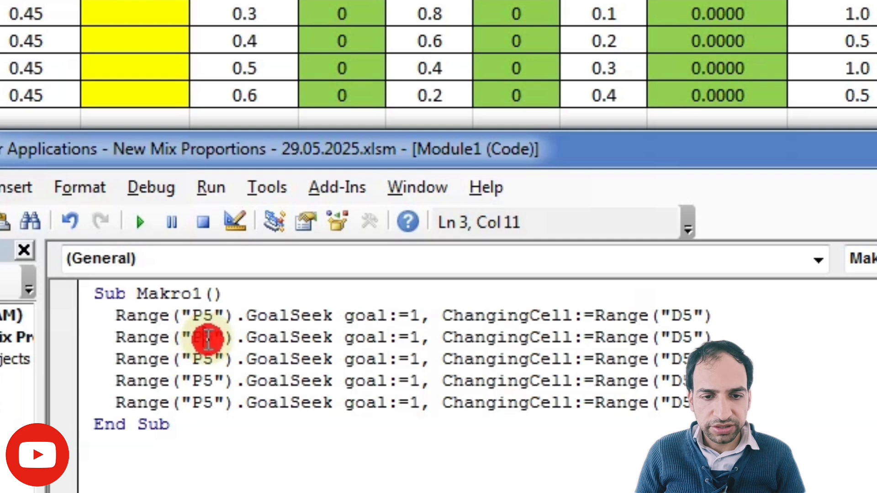
- Change the goal cells of the four pasted GoalSeek lines to P6, P7, P8 and P9 in order
{"action": "left_click_drag", "start_coordinate": [208, 340], "coordinate": [212, 339]}
{"action": "type", "text": "6"}
{"action": "key", "text": "Down"}
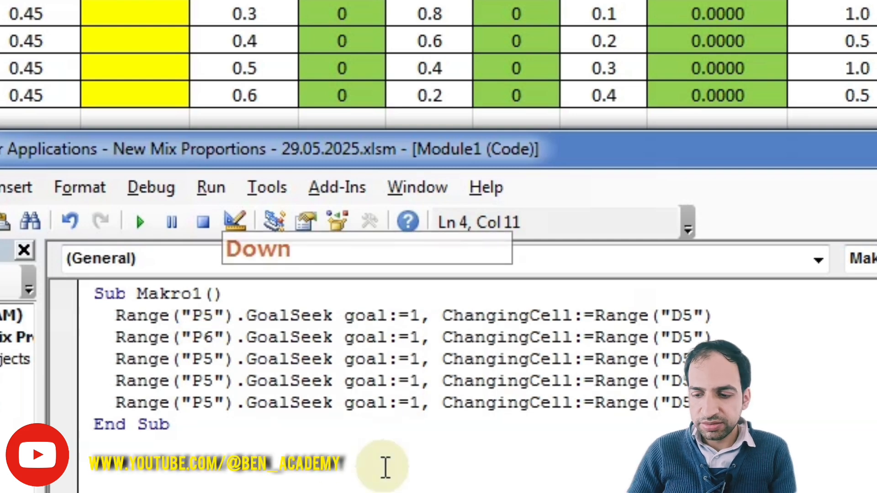
{"action": "key", "text": "Delete"}
{"action": "type", "text": "7"}
{"action": "key", "text": "Down"}
{"action": "key", "text": "Delete"}
{"action": "type", "text": "8"}
{"action": "key", "text": "Down"}
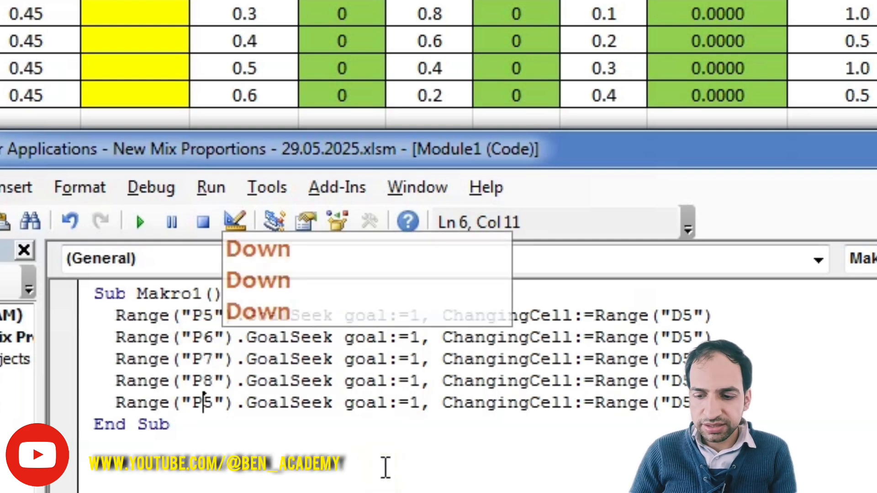
{"action": "key", "text": "Delete"}
{"action": "type", "text": "9"}
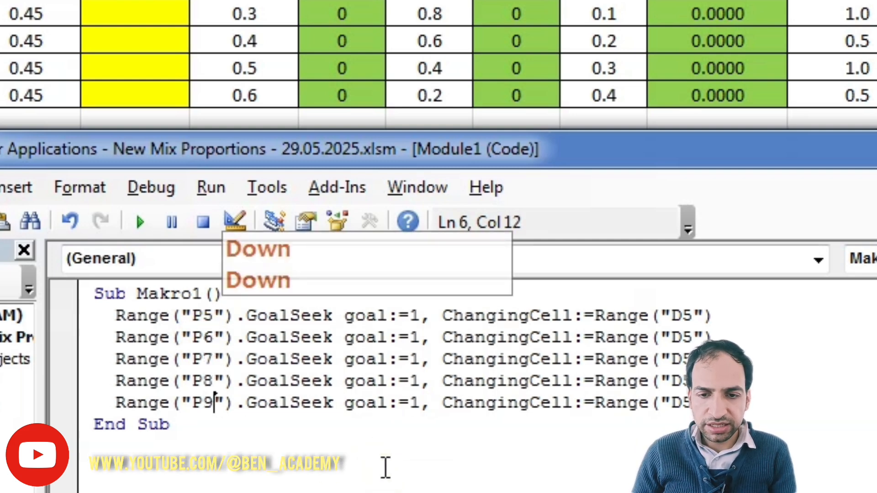
- Change the changing cells of the four pasted lines to D6, D7, D8 and D9, and save the macro
{"action": "left_click", "coordinate": [683, 338]}
{"action": "key", "text": "Delete"}
{"action": "type", "text": "6"}
{"action": "key", "text": "Down"}
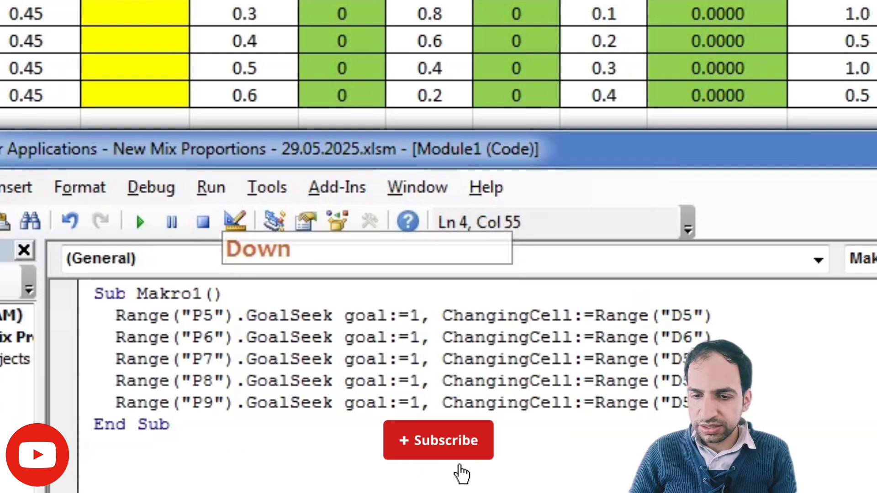
{"action": "key", "text": "Delete"}
{"action": "type", "text": "7"}
{"action": "key", "text": "Down"}
{"action": "key", "text": "Delete"}
{"action": "type", "text": "8"}
{"action": "key", "text": "Down"}
{"action": "key", "text": "Delete"}
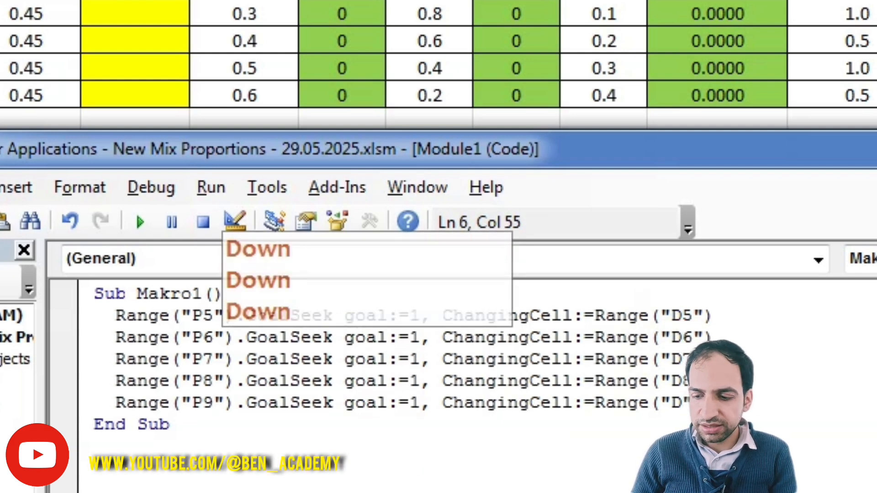
{"action": "type", "text": "9"}
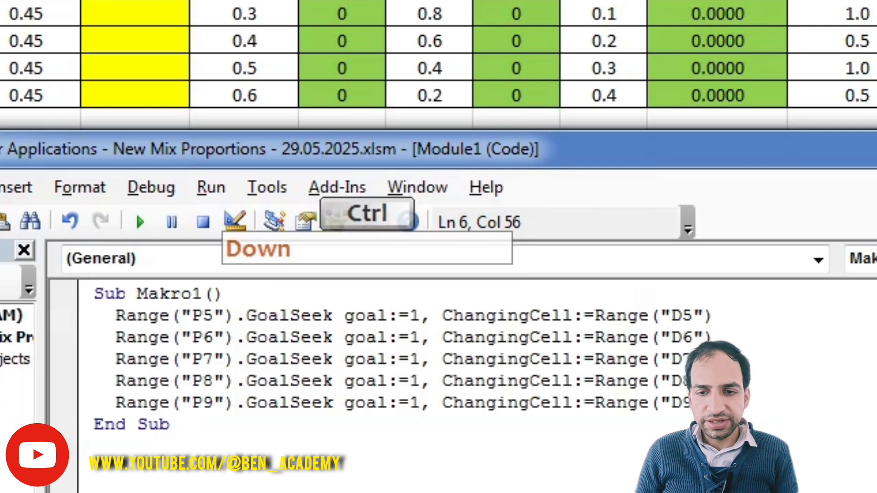
{"action": "key", "text": "ctrl+s"}
- Minimize the VBA editor and run the Solve macro for all five mixes
{"action": "left_click", "coordinate": [644, 133]}
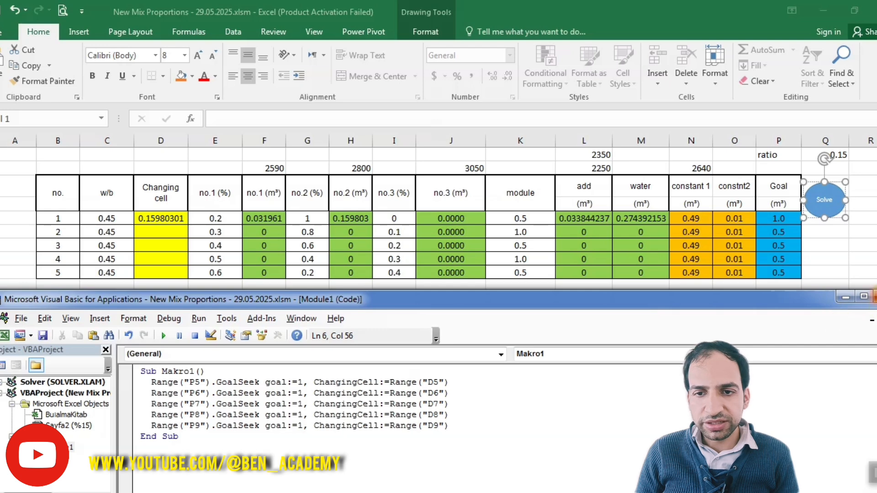
{"action": "left_click", "coordinate": [846, 296]}
{"action": "left_click", "coordinate": [822, 274]}
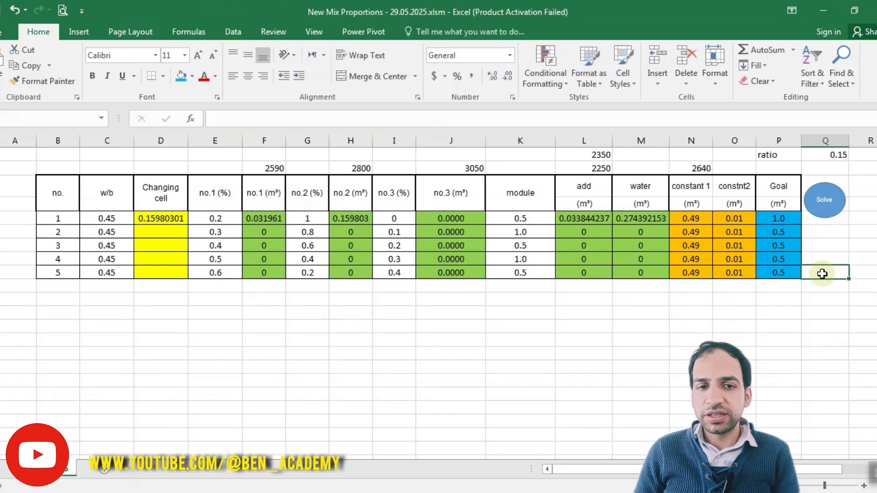
{"action": "left_click", "coordinate": [825, 203]}
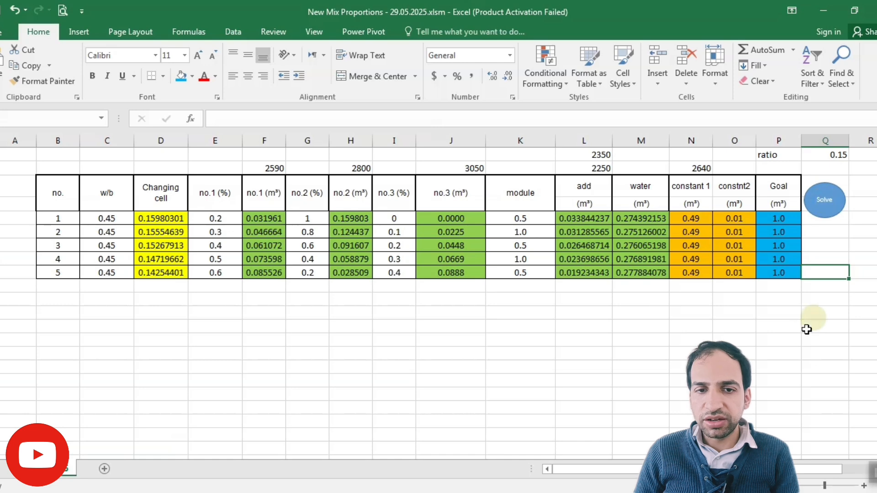